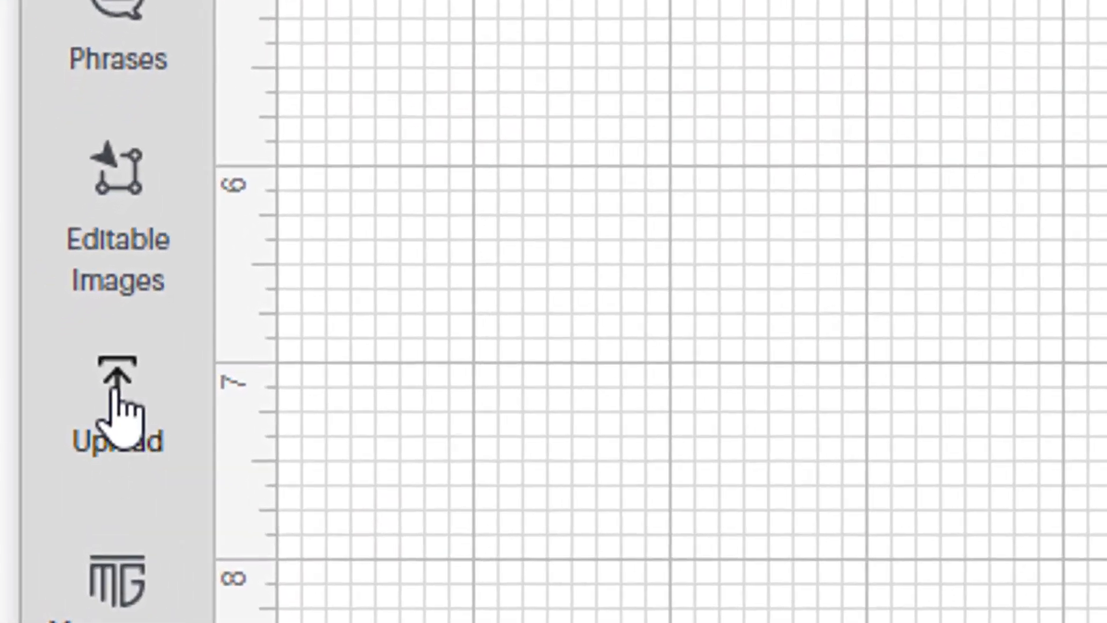
# - Upload birchtreesandcardinal.svg from Downloads as a cut image named birchtreesandcardinal
pyautogui.click(99, 412)
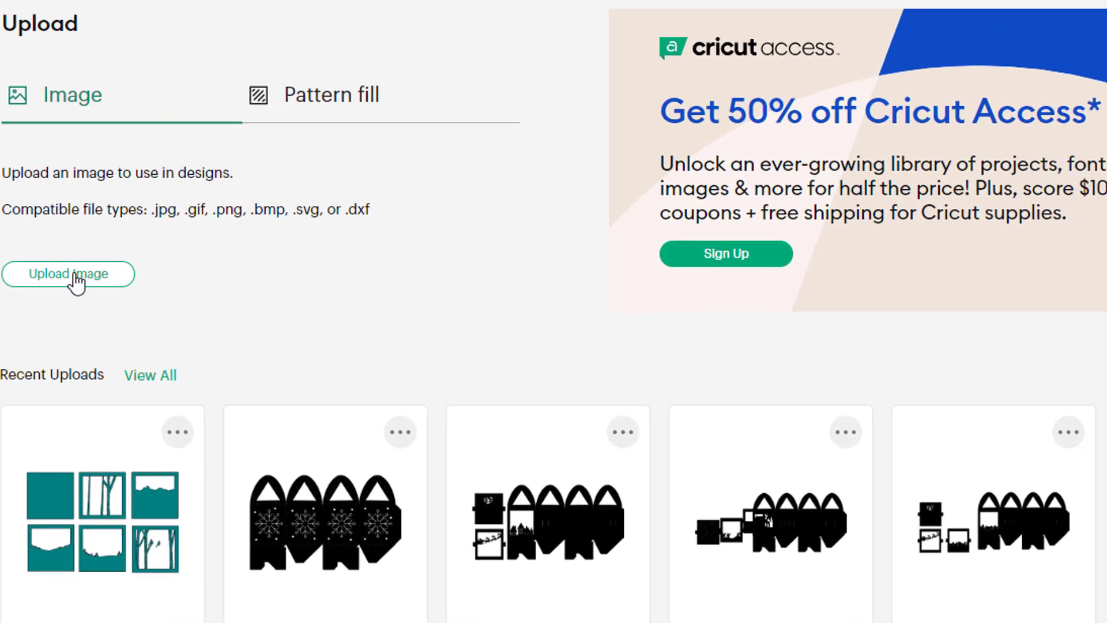
pyautogui.click(151, 302)
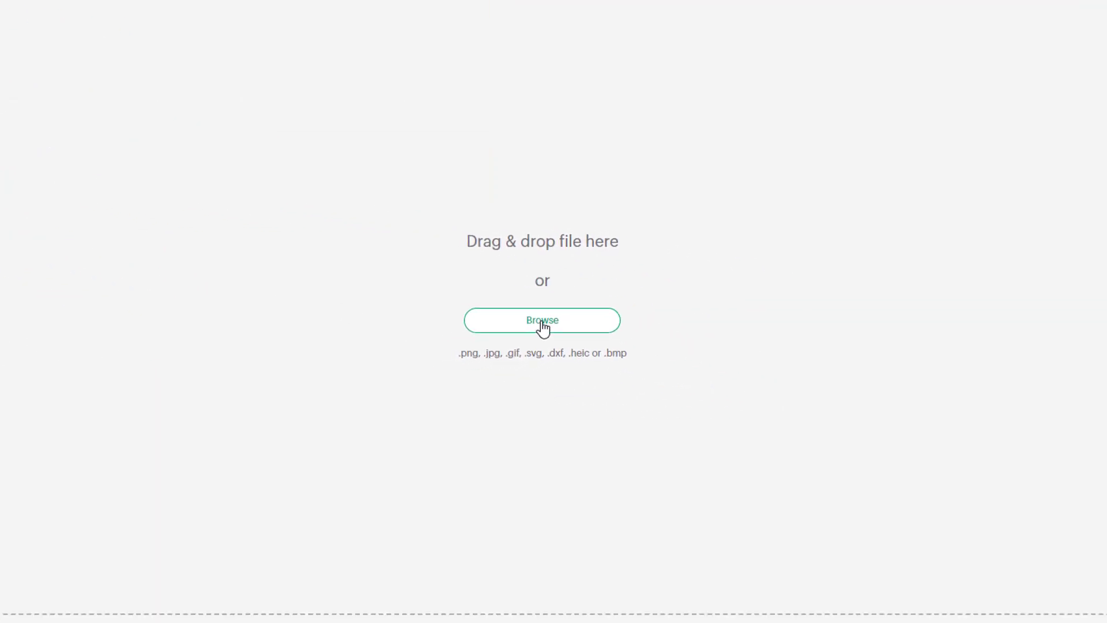
pyautogui.click(542, 322)
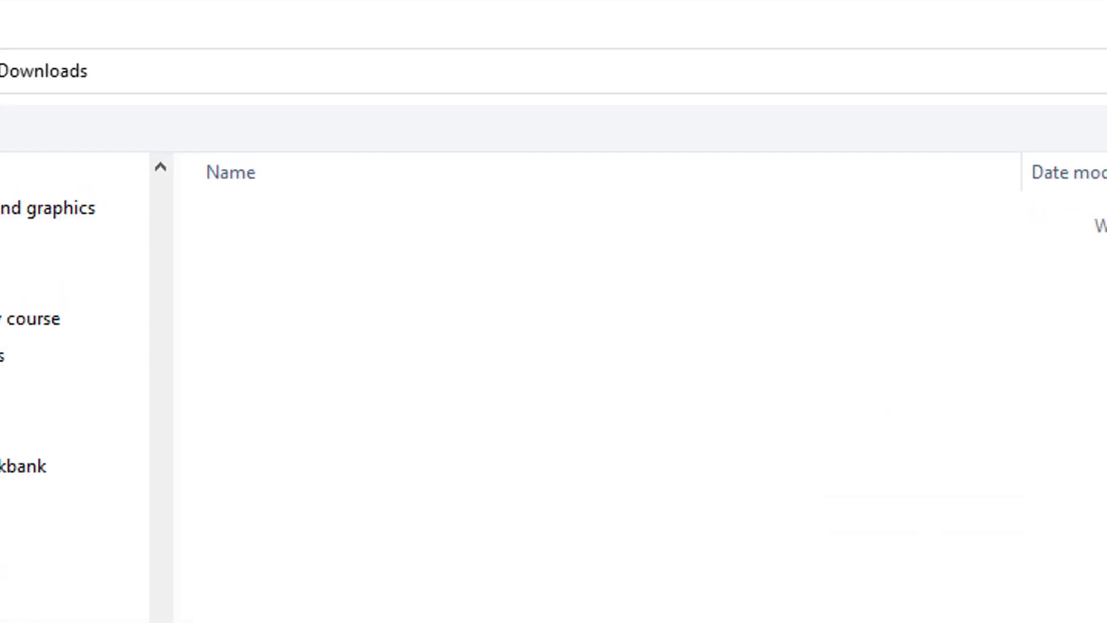
pyautogui.click(406, 267)
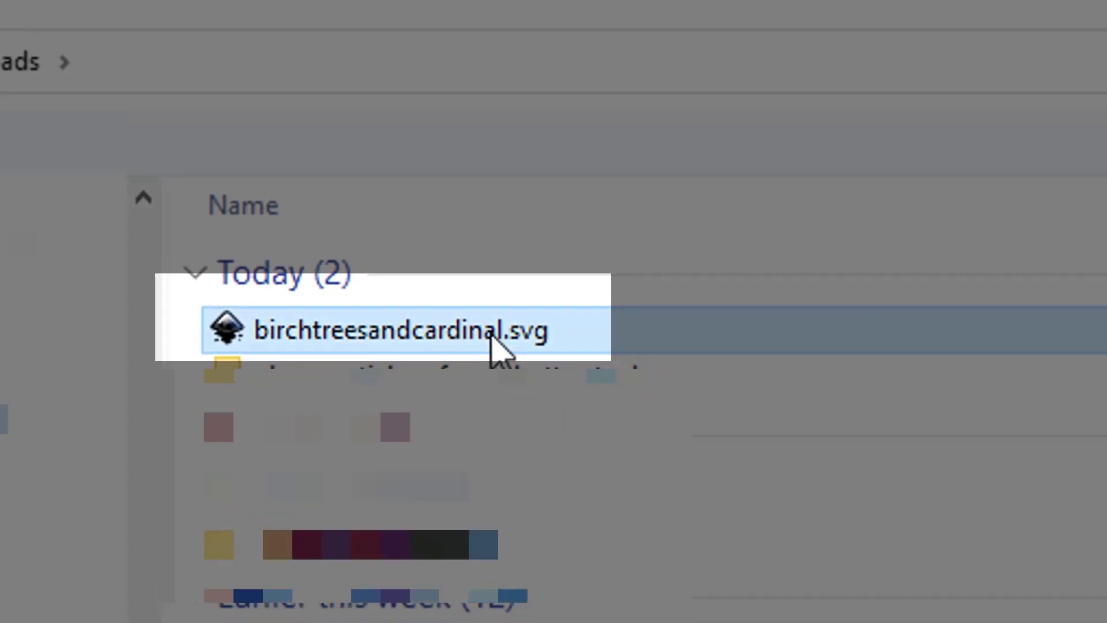
pyautogui.doubleClick(495, 340)
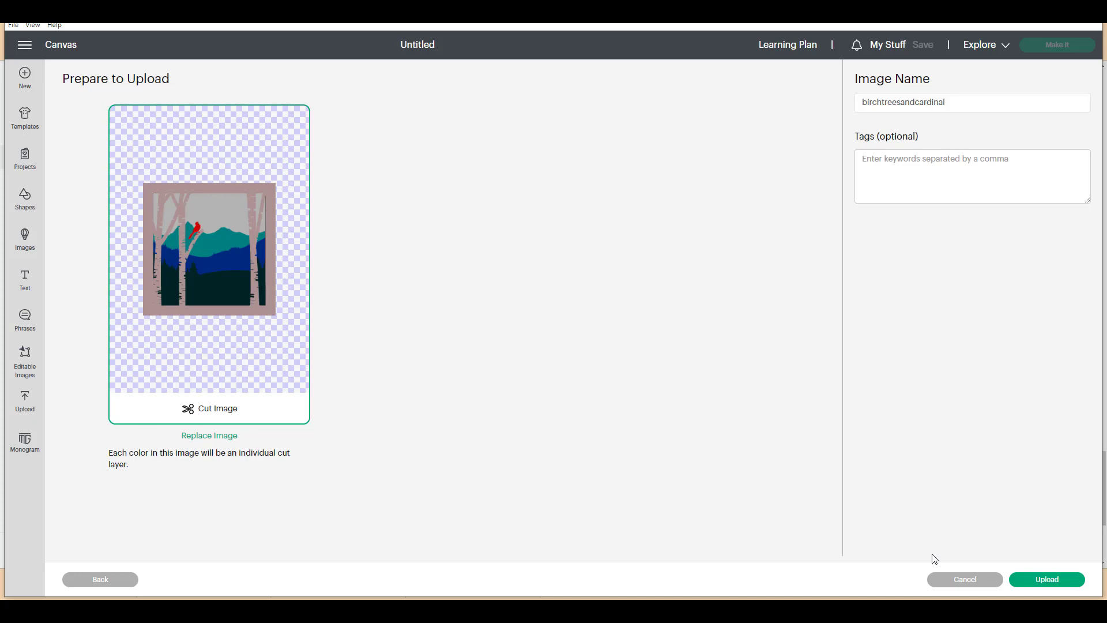
# - Finish uploading the birch-and-cardinal image and add it to the canvas at 17.717 in square
pyautogui.click(1059, 583)
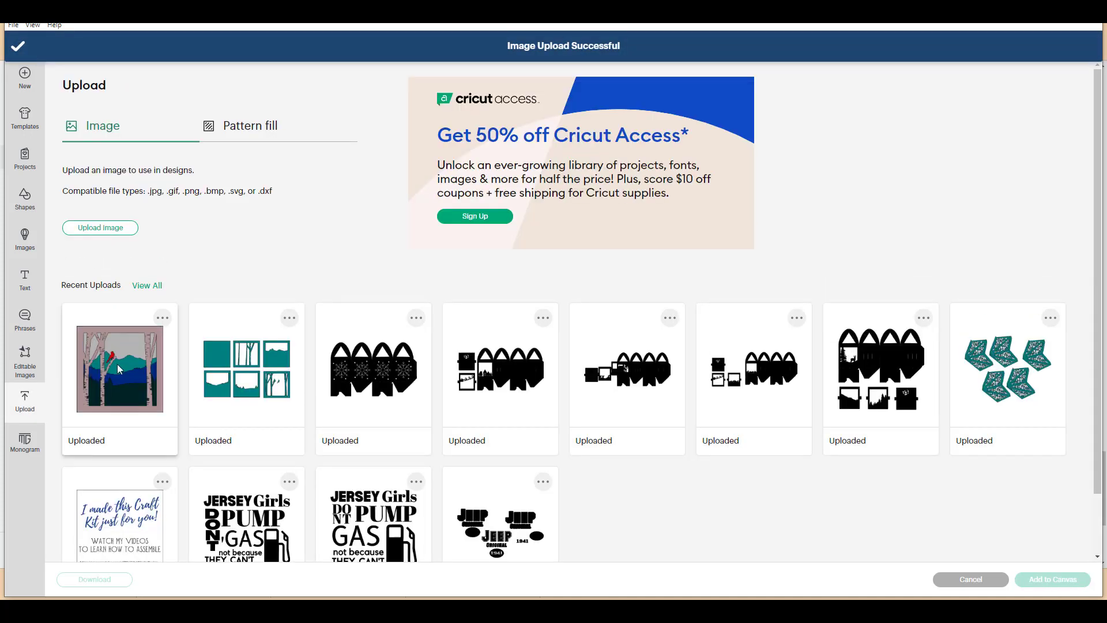
pyautogui.click(119, 369)
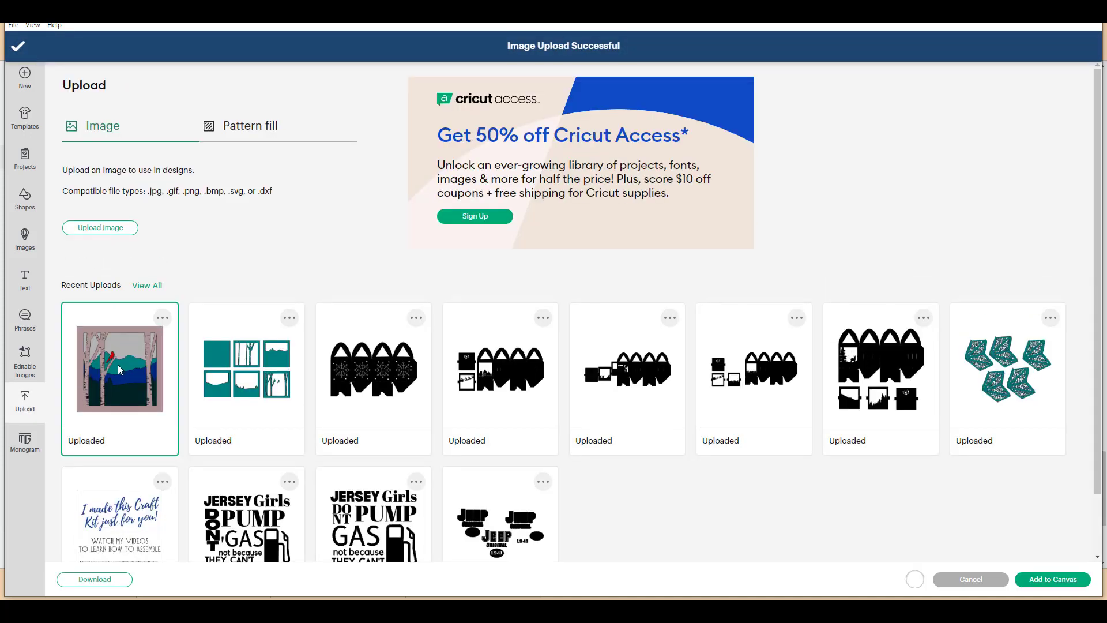
pyautogui.click(1050, 580)
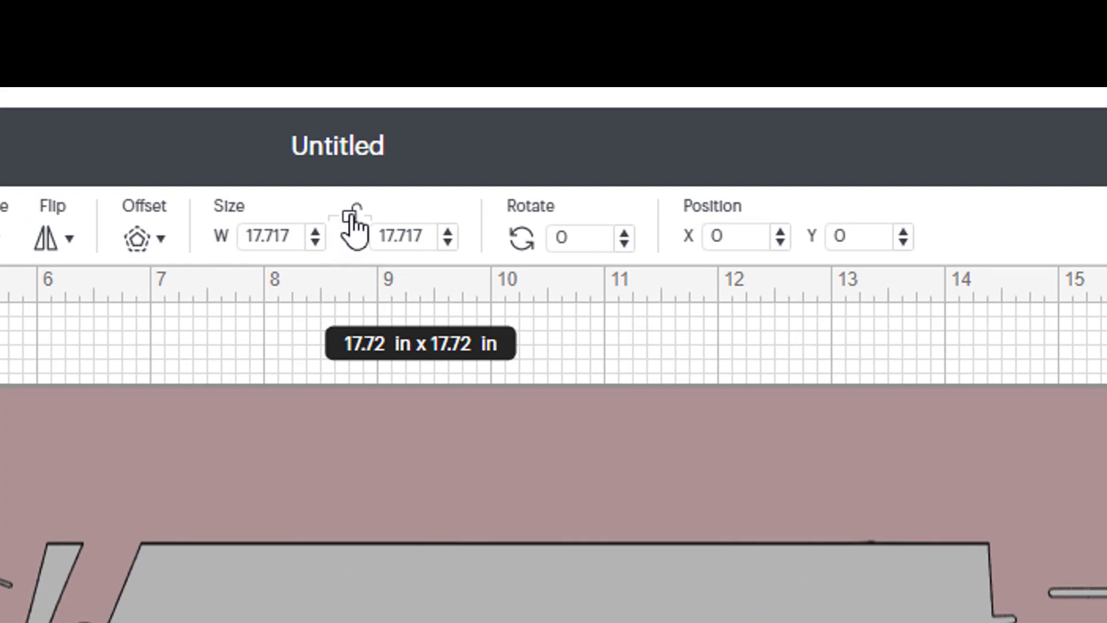
# - Lock the proportions and set the width to 7.5 in, making the design 7.5 x 7.5 in
pyautogui.click(351, 214)
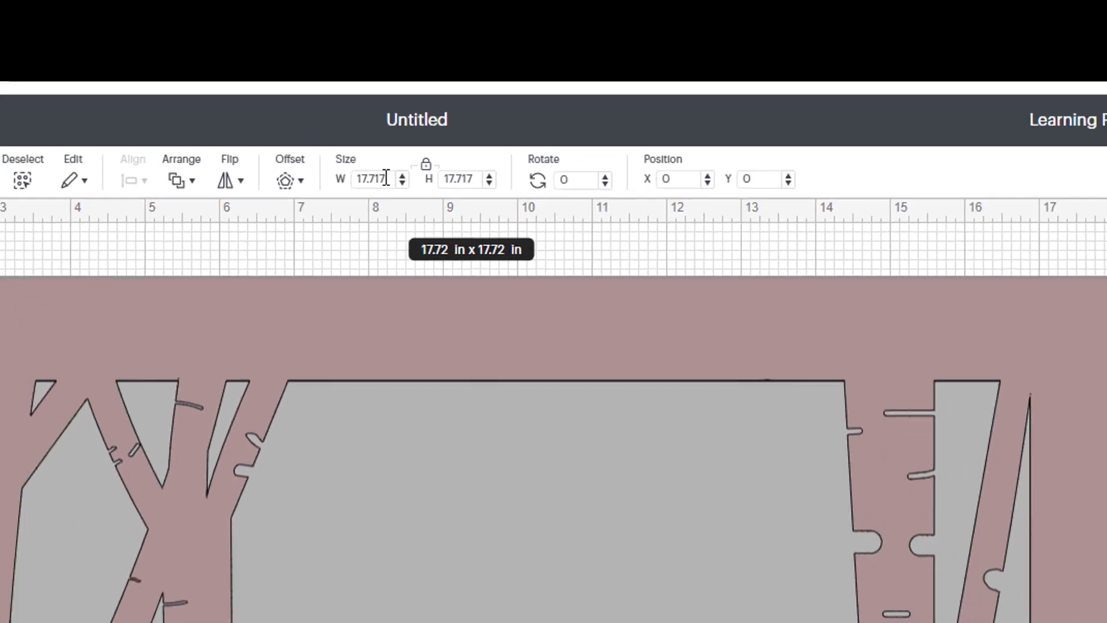
pyautogui.click(288, 236)
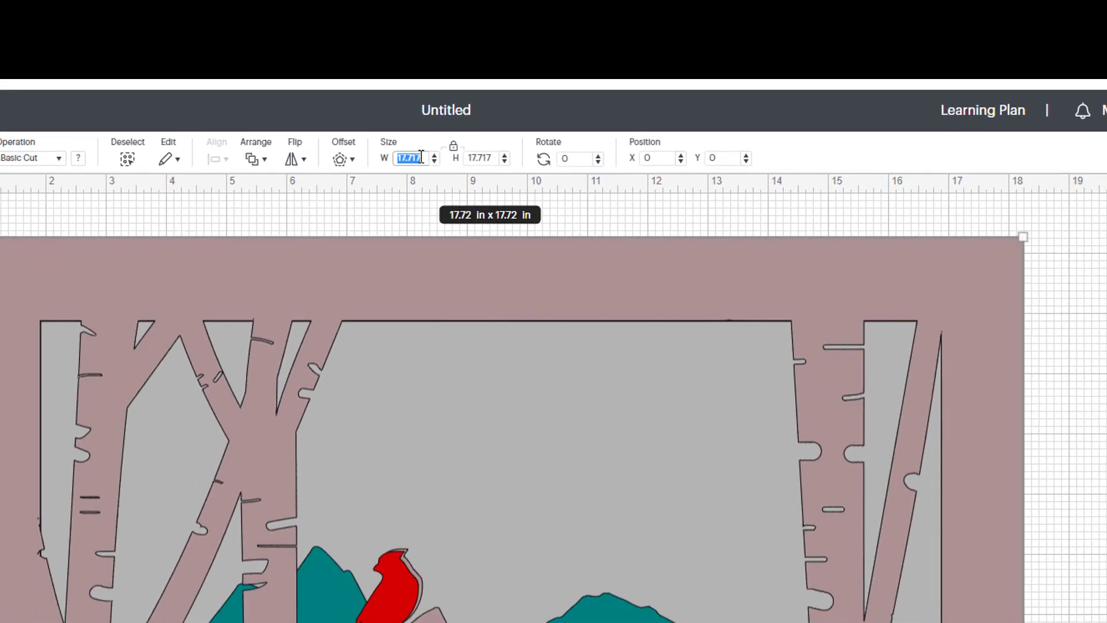
pyautogui.write('7.50')
pyautogui.press('Return')
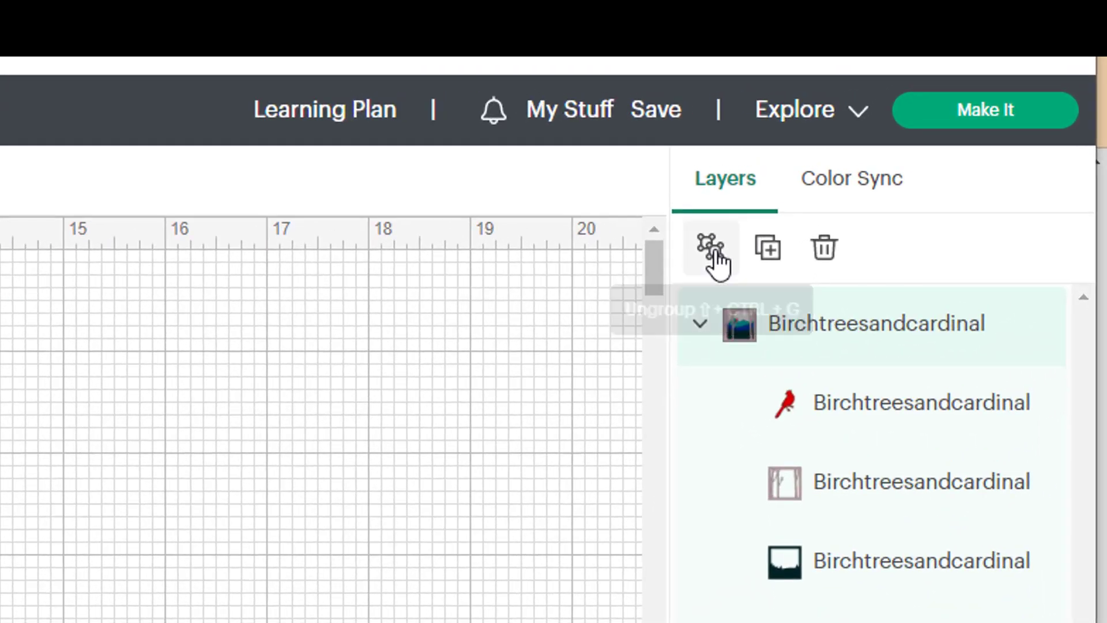
# - Ungroup the design and move the cardinal, ground and both mountain layers into the birch frame
pyautogui.click(714, 254)
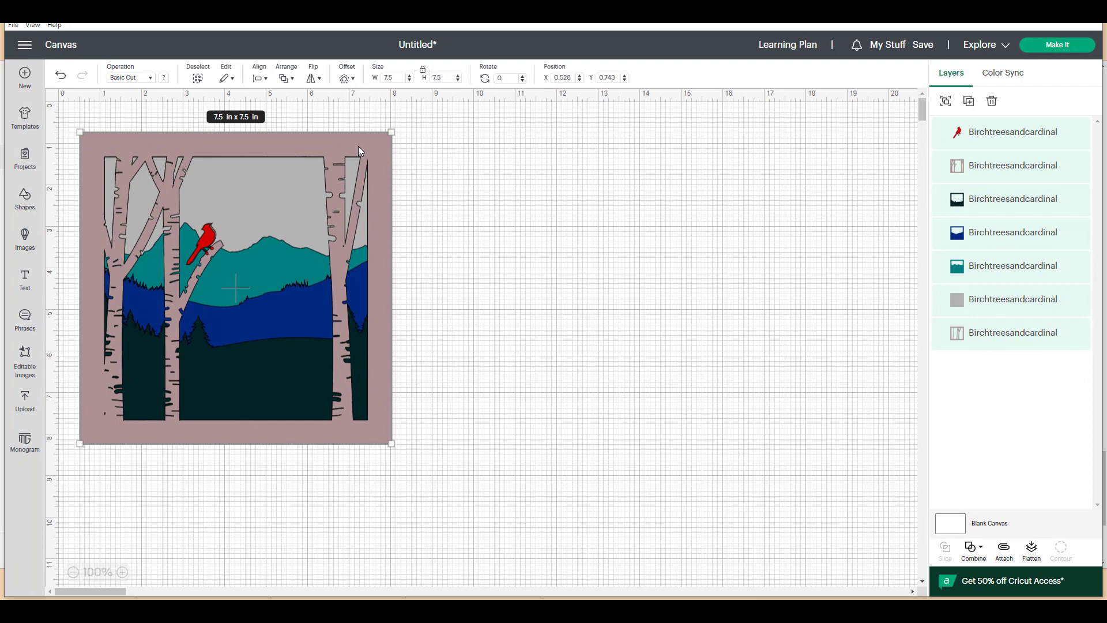
pyautogui.moveTo(358, 146); pyautogui.dragTo(752, 148)
pyautogui.click(451, 167)
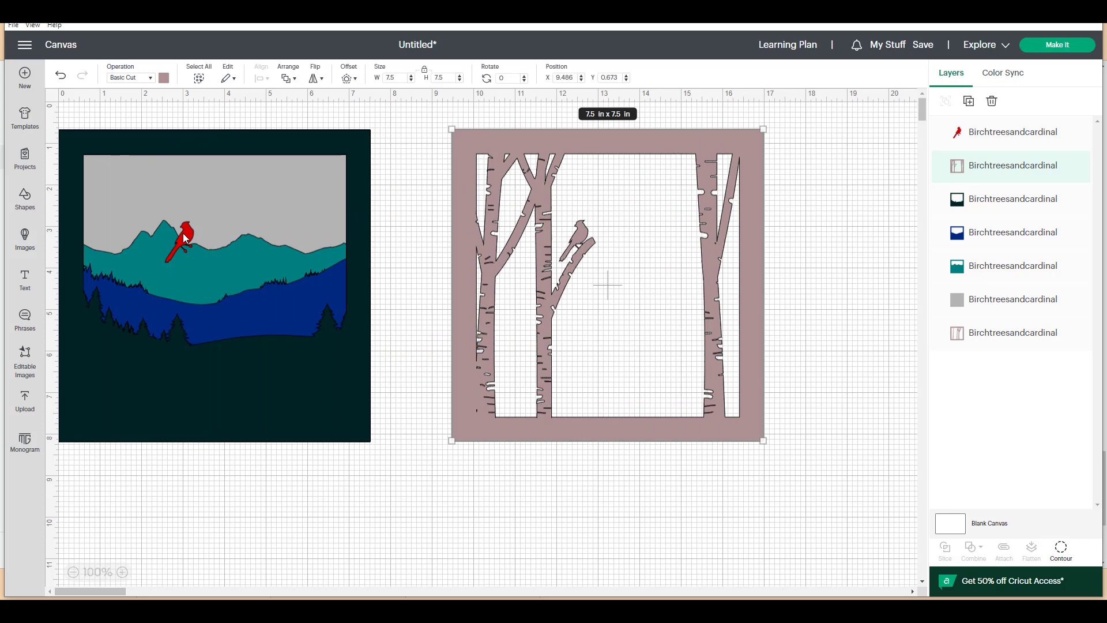
pyautogui.moveTo(182, 233); pyautogui.dragTo(630, 281)
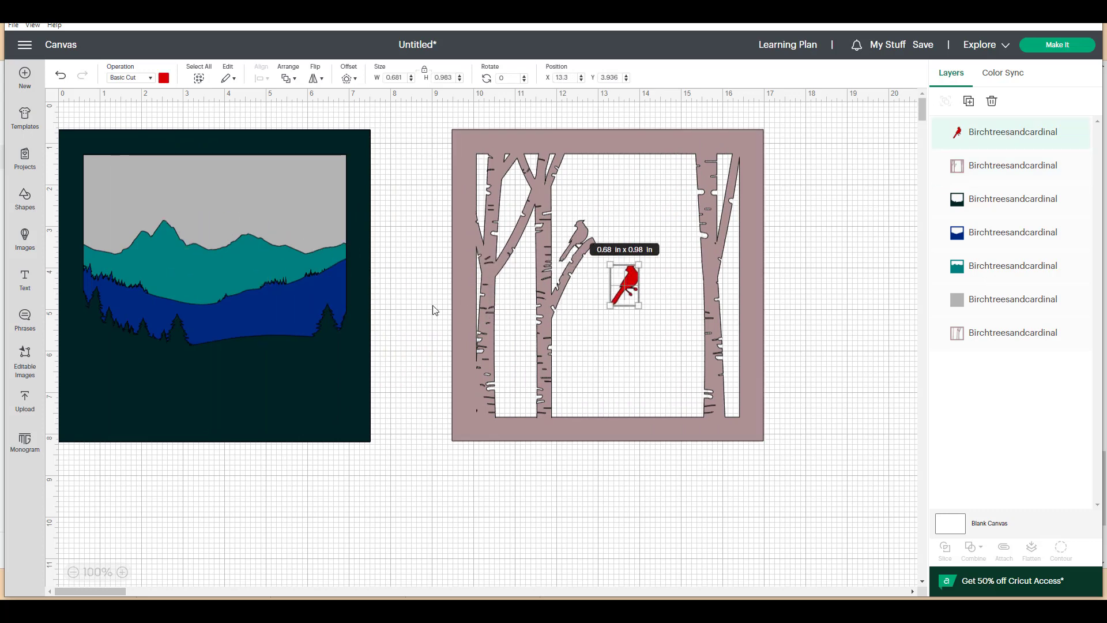
pyautogui.moveTo(292, 367); pyautogui.dragTo(652, 368)
pyautogui.moveTo(308, 398); pyautogui.dragTo(686, 392)
pyautogui.moveTo(373, 378); pyautogui.dragTo(686, 369)
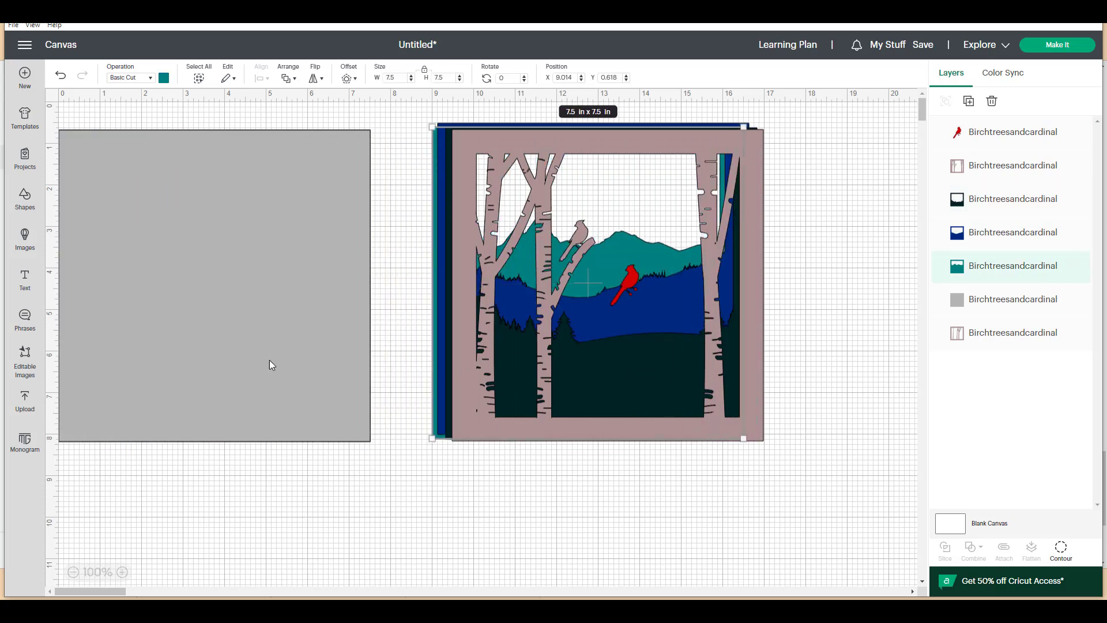
# - Stack the grey sky and birch-tree layers at top-left and set the cardinal on the branch
pyautogui.moveTo(296, 403); pyautogui.dragTo(438, 409)
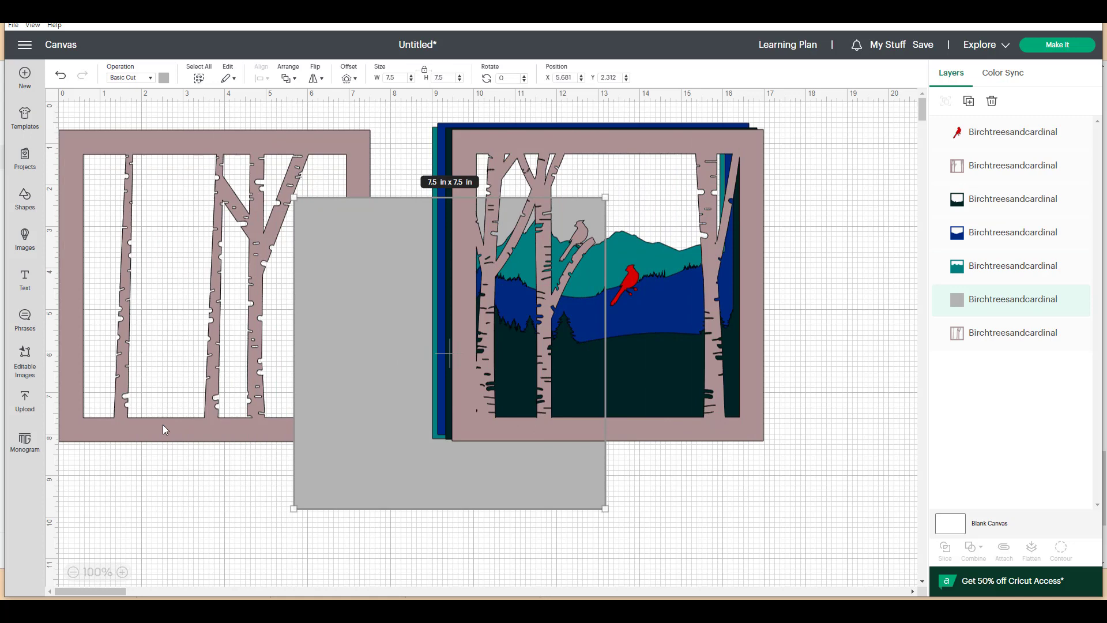
pyautogui.moveTo(186, 428); pyautogui.dragTo(170, 409)
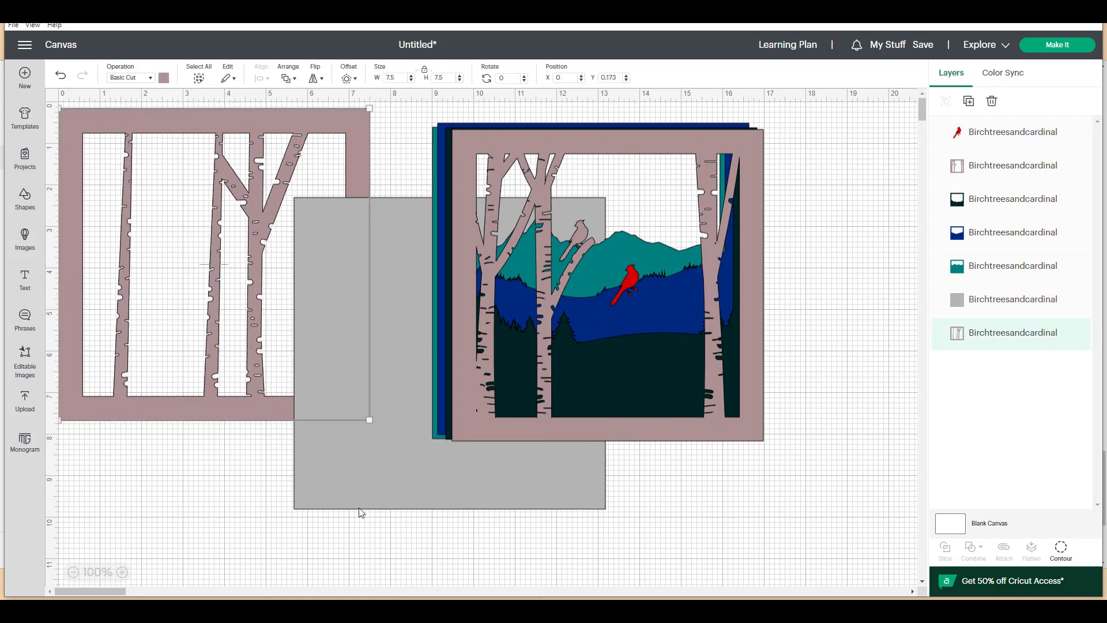
pyautogui.moveTo(360, 508); pyautogui.dragTo(101, 413)
pyautogui.moveTo(518, 426); pyautogui.dragTo(129, 399)
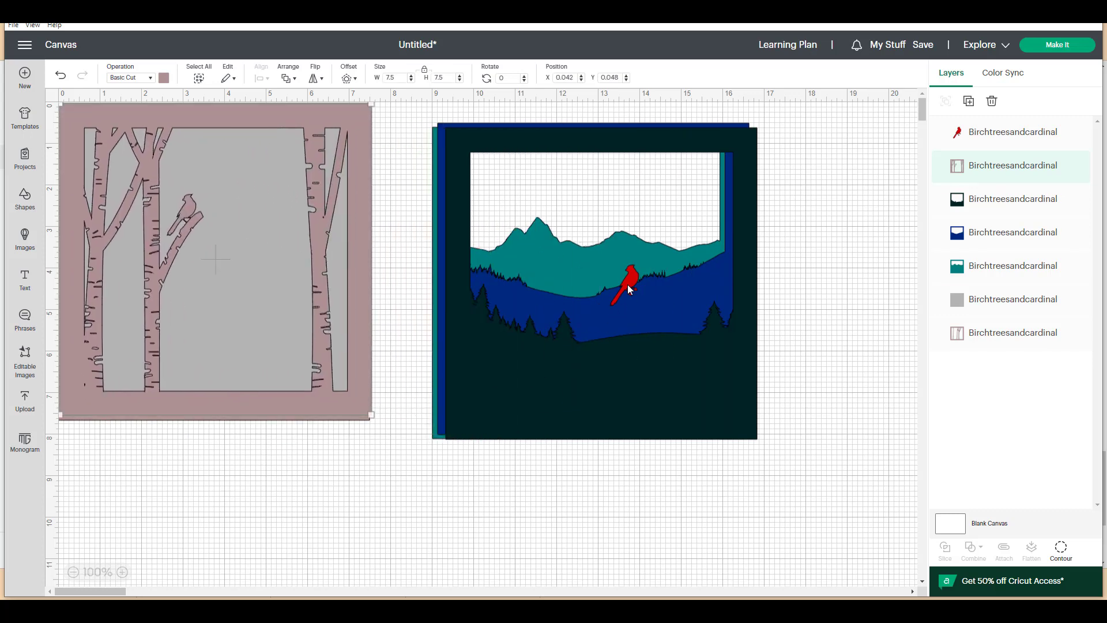
pyautogui.moveTo(628, 285); pyautogui.dragTo(186, 215)
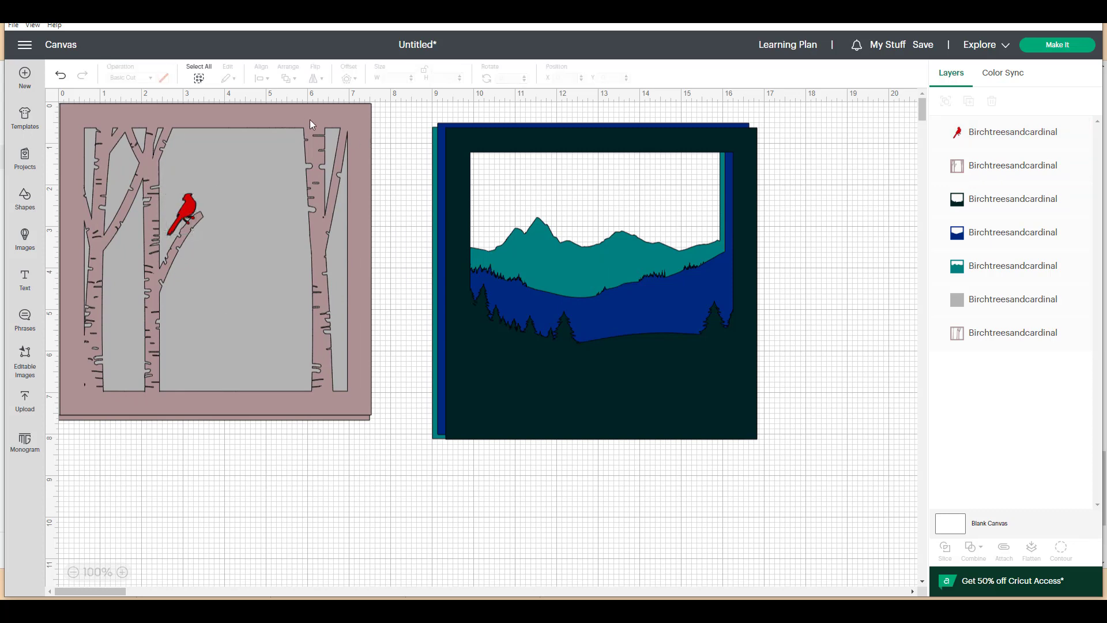
# - Stack the pink frame, grey square and left birch frame onto the landscape, selecting all but the cardinal
pyautogui.moveTo(306, 117); pyautogui.dragTo(679, 144)
pyautogui.moveTo(322, 161); pyautogui.dragTo(703, 185)
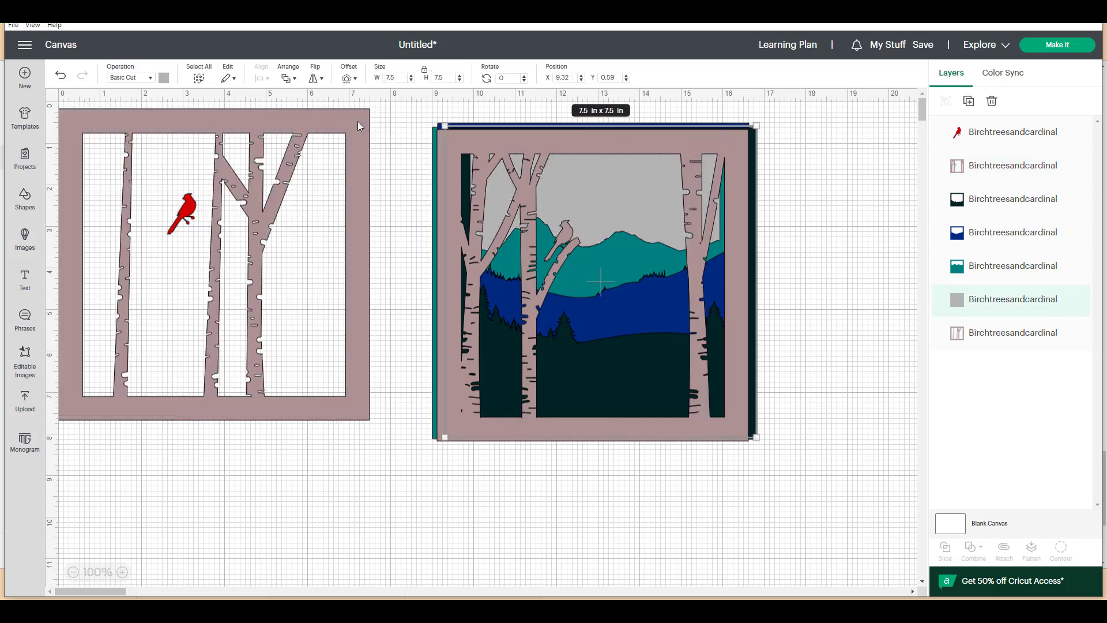
pyautogui.moveTo(210, 129); pyautogui.dragTo(590, 152)
pyautogui.moveTo(784, 461); pyautogui.dragTo(263, 144)
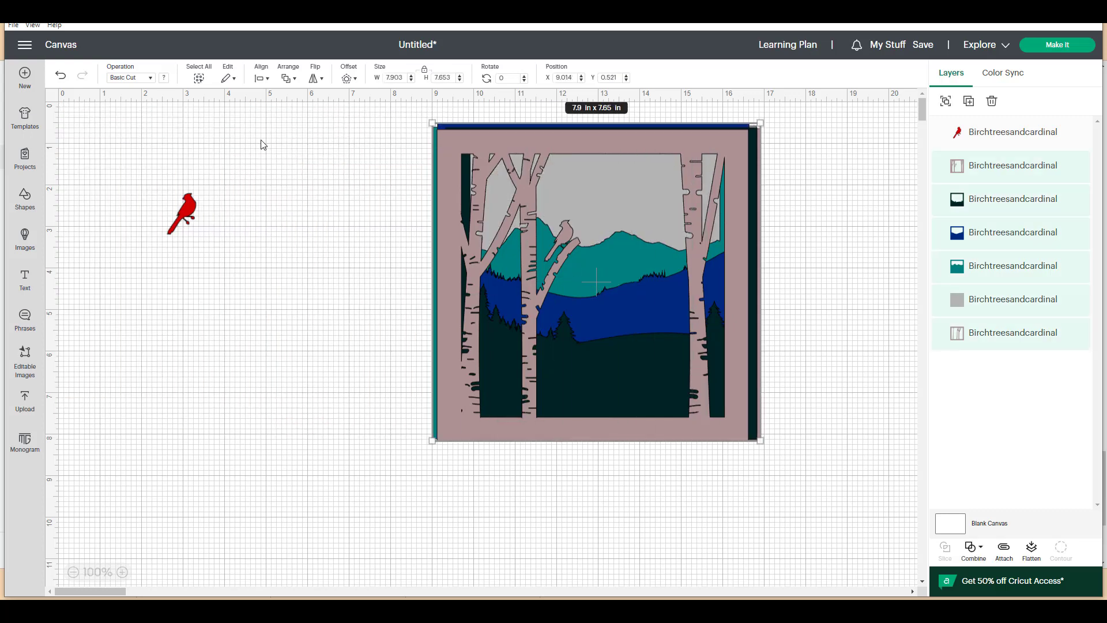
# - Move the layered scene further left on the canvas
pyautogui.rightClick(445, 140)
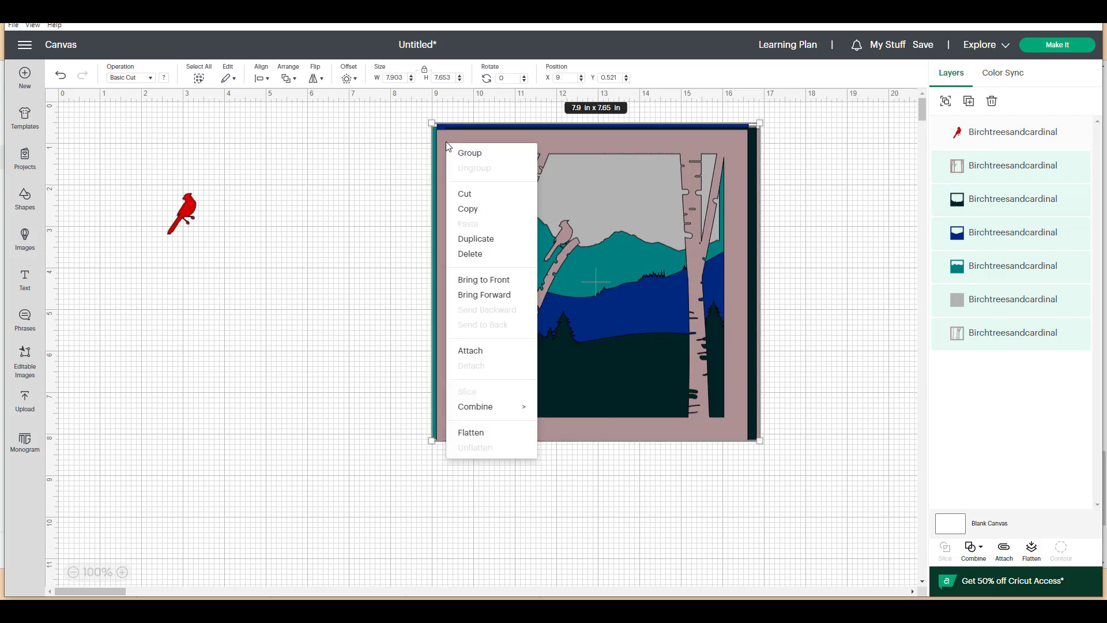
pyautogui.moveTo(463, 141); pyautogui.dragTo(259, 135)
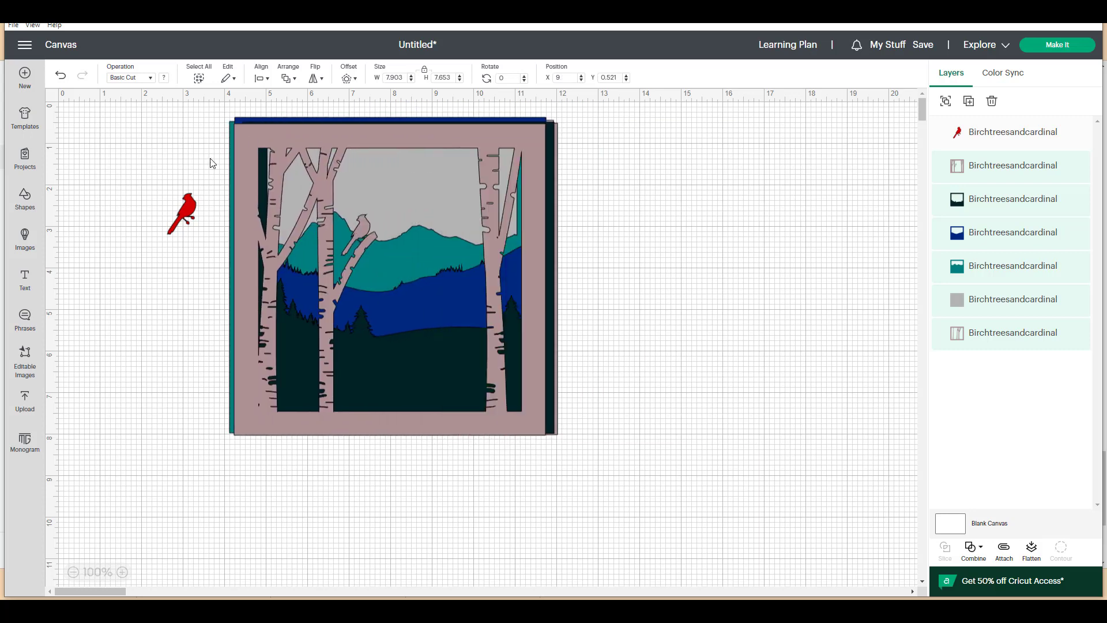
pyautogui.click(188, 350)
# - Select all the scene layers and color them grey
pyautogui.click(282, 134)
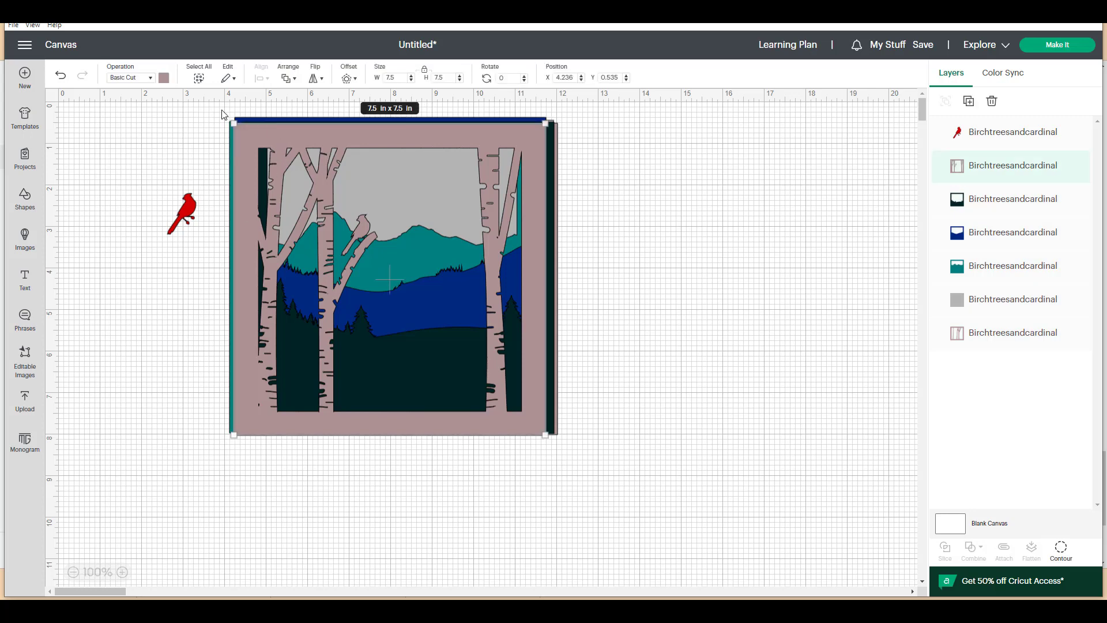
pyautogui.moveTo(584, 116); pyautogui.dragTo(228, 436)
pyautogui.click(163, 79)
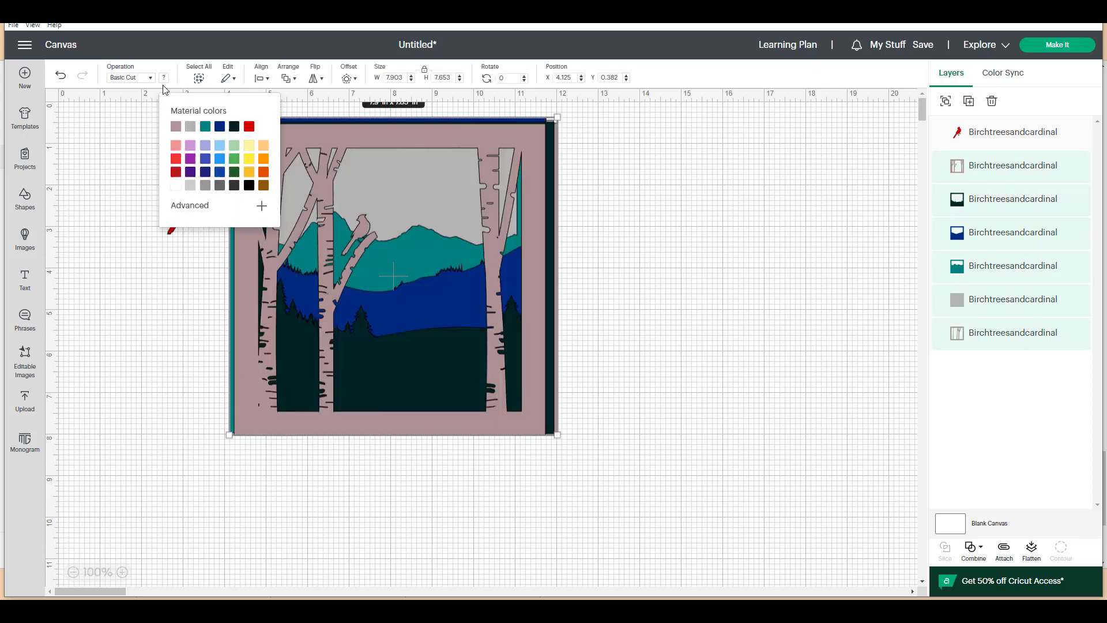
pyautogui.click(190, 126)
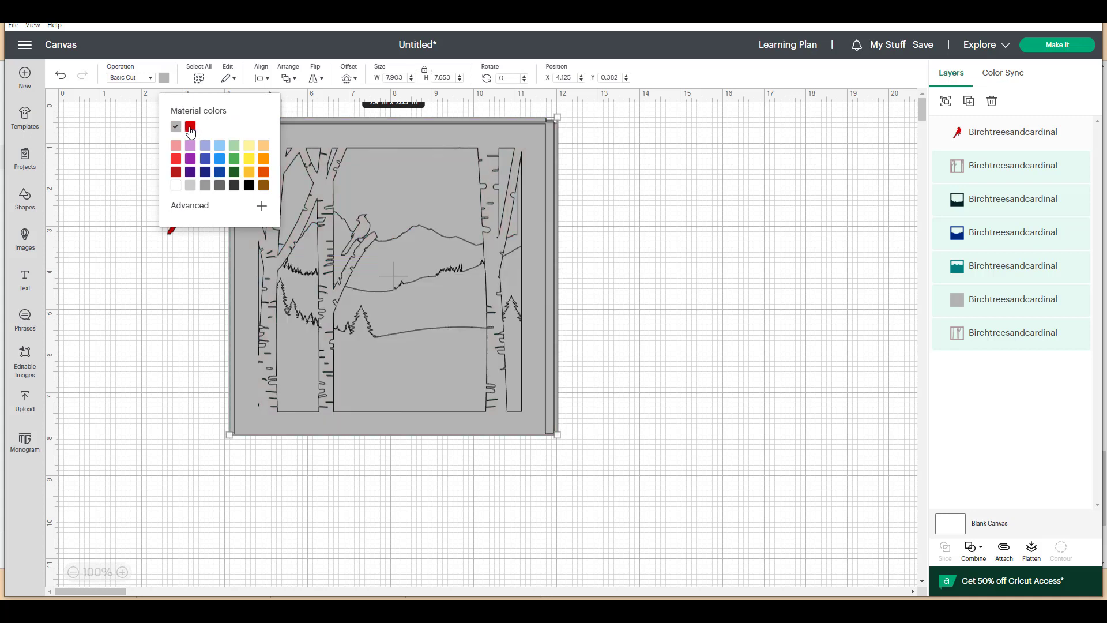
pyautogui.click(596, 264)
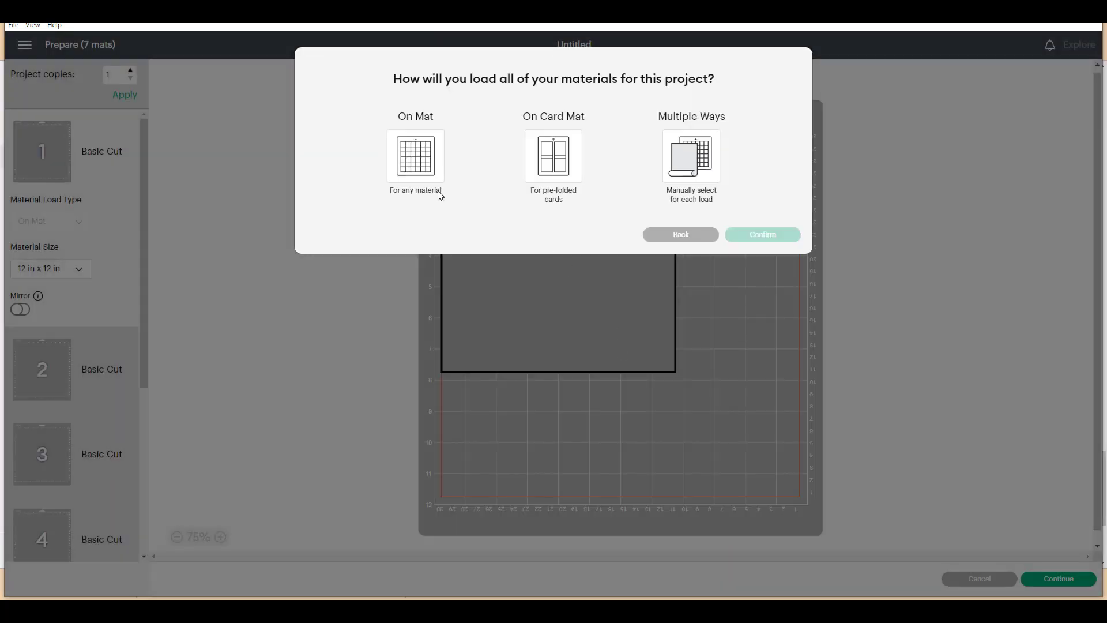
# - Choose On Mat loading and set mat 1's material size to 8.5 in x 11 in (Letter)
pyautogui.click(424, 163)
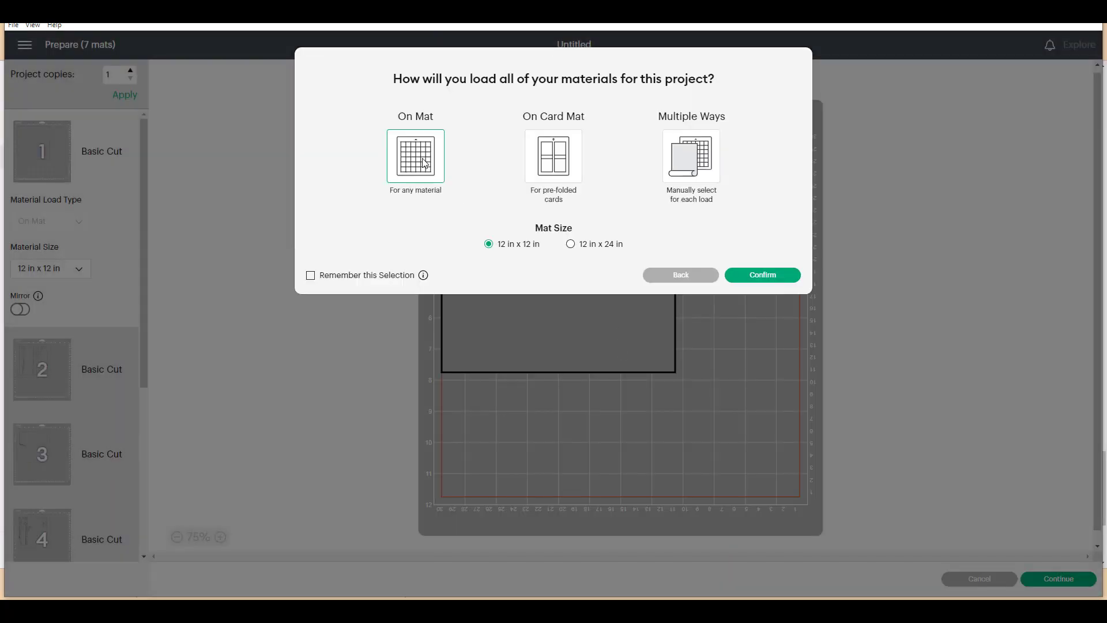
pyautogui.click(763, 275)
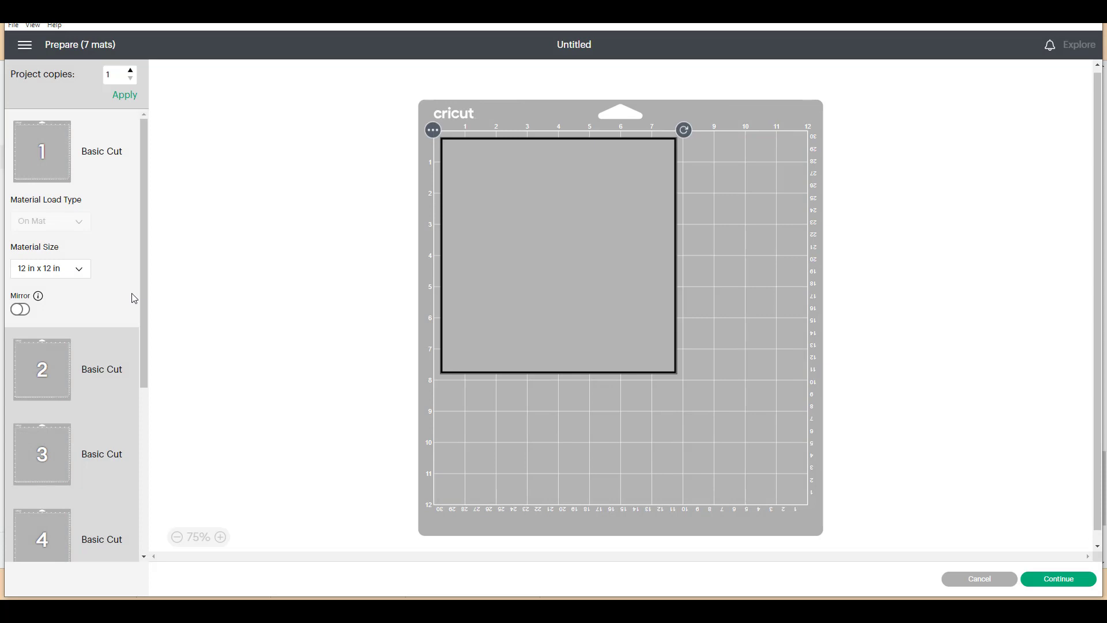
pyautogui.click(83, 277)
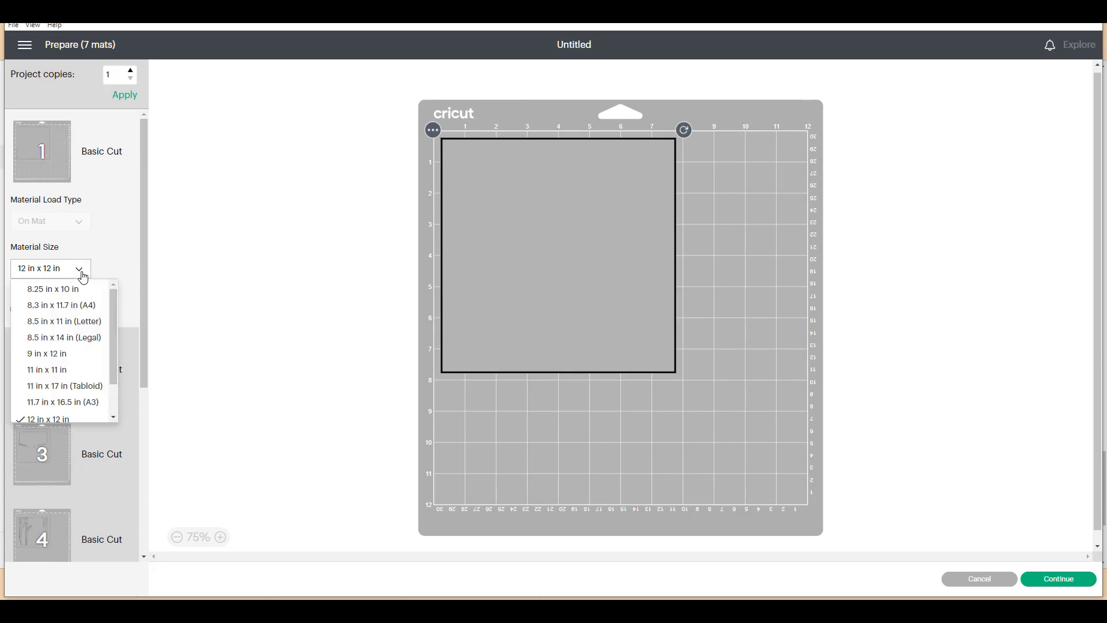
pyautogui.click(69, 327)
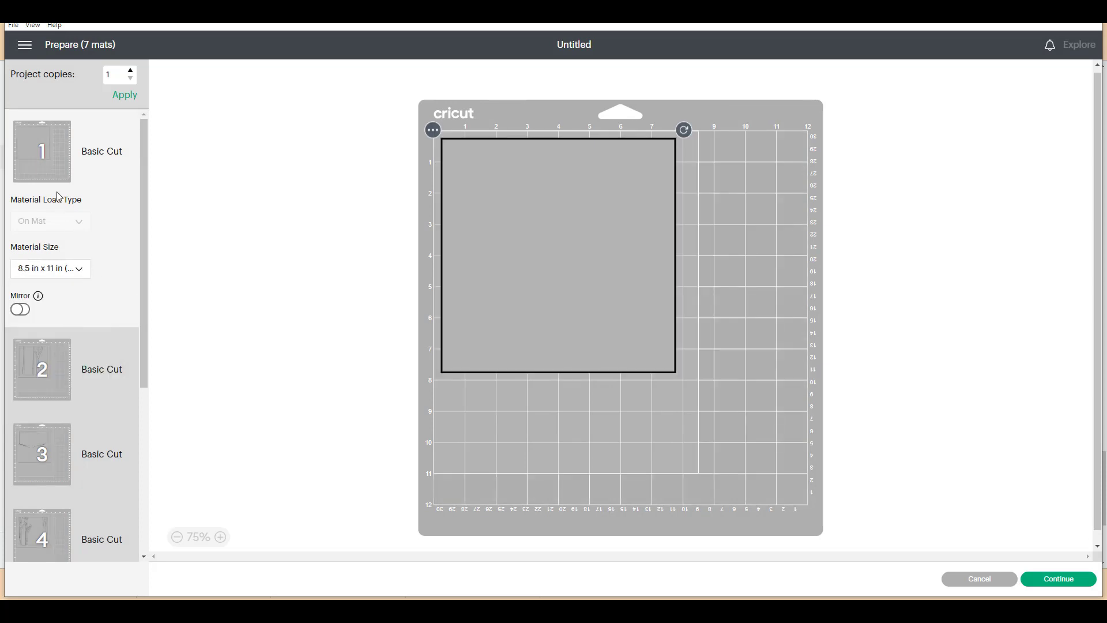
# - Review the mats, repositioning the cardinal on mat 7 and returning to mat 2
pyautogui.click(58, 373)
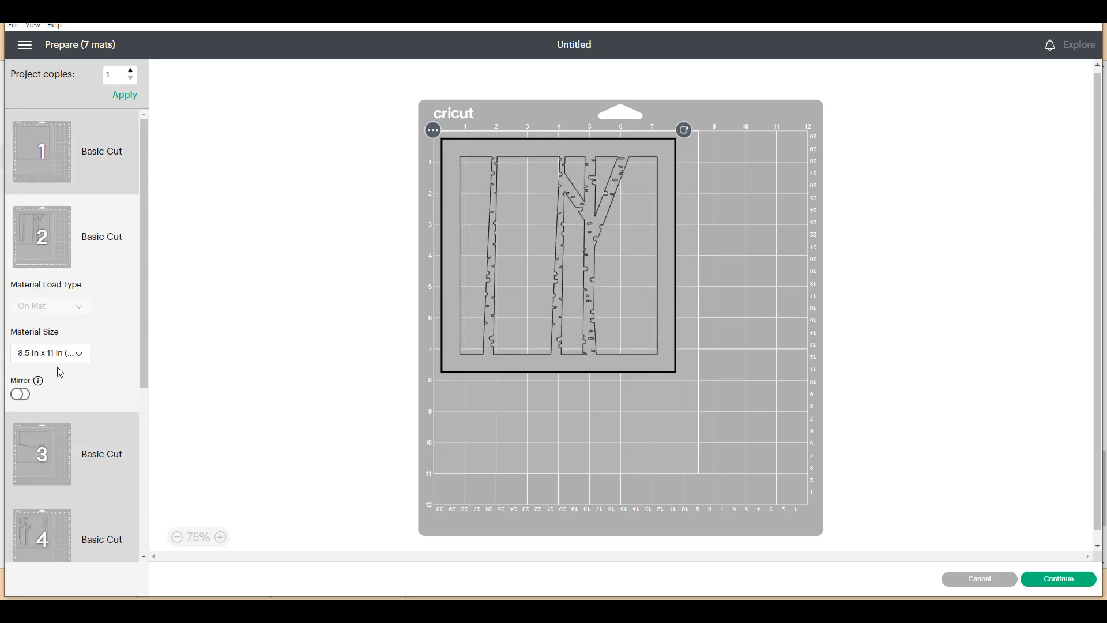
pyautogui.scroll(-5, 61, 372)
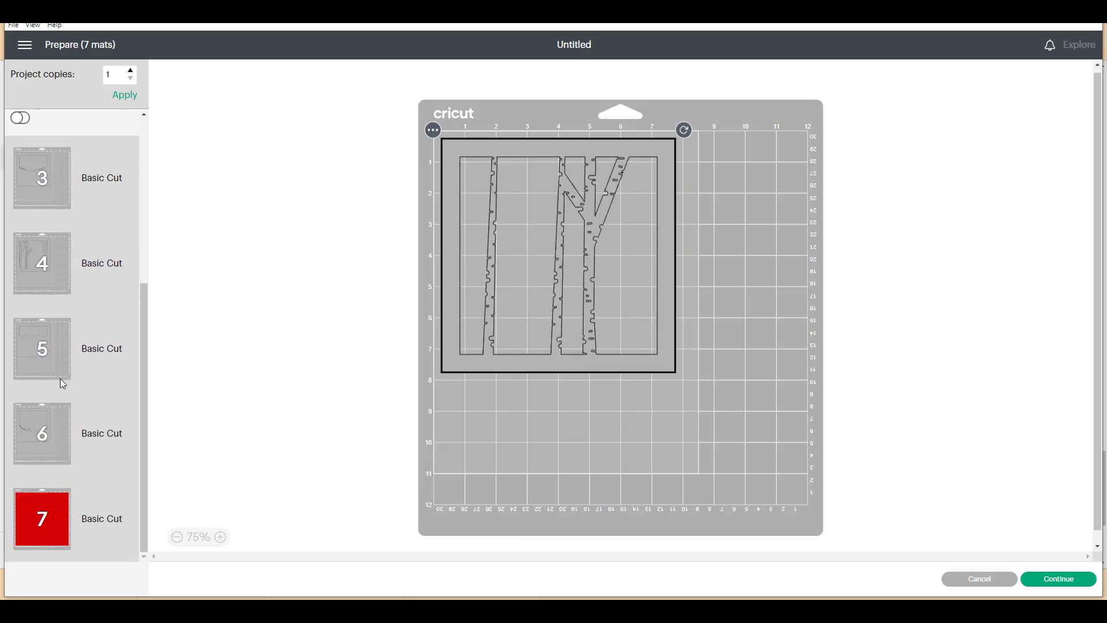
pyautogui.click(51, 526)
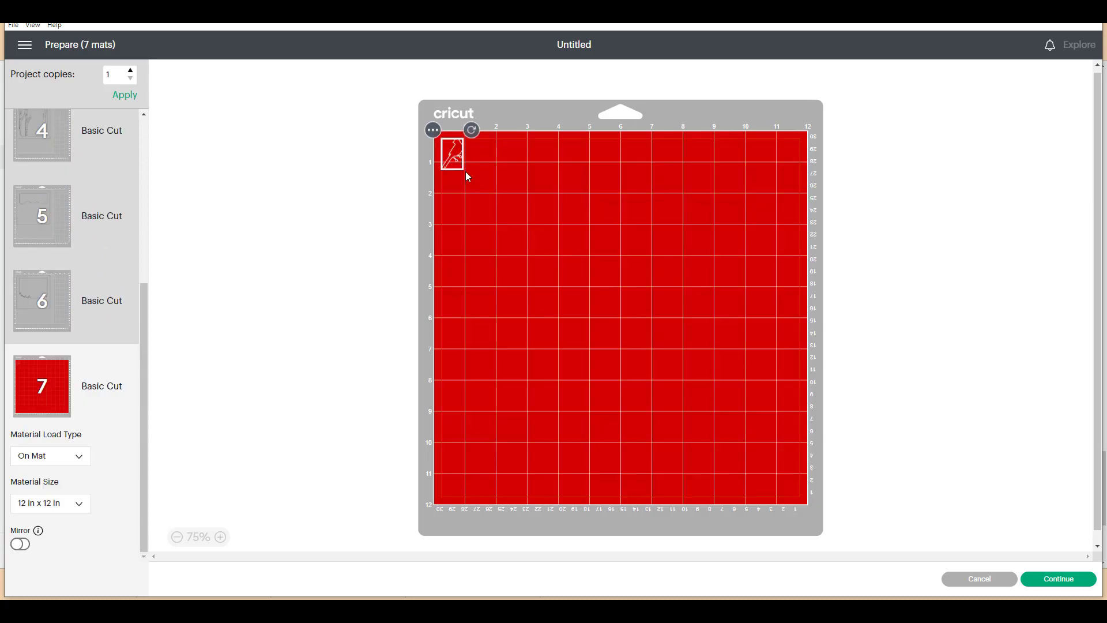
pyautogui.moveTo(469, 177); pyautogui.dragTo(511, 231)
pyautogui.scroll(5, 113, 314)
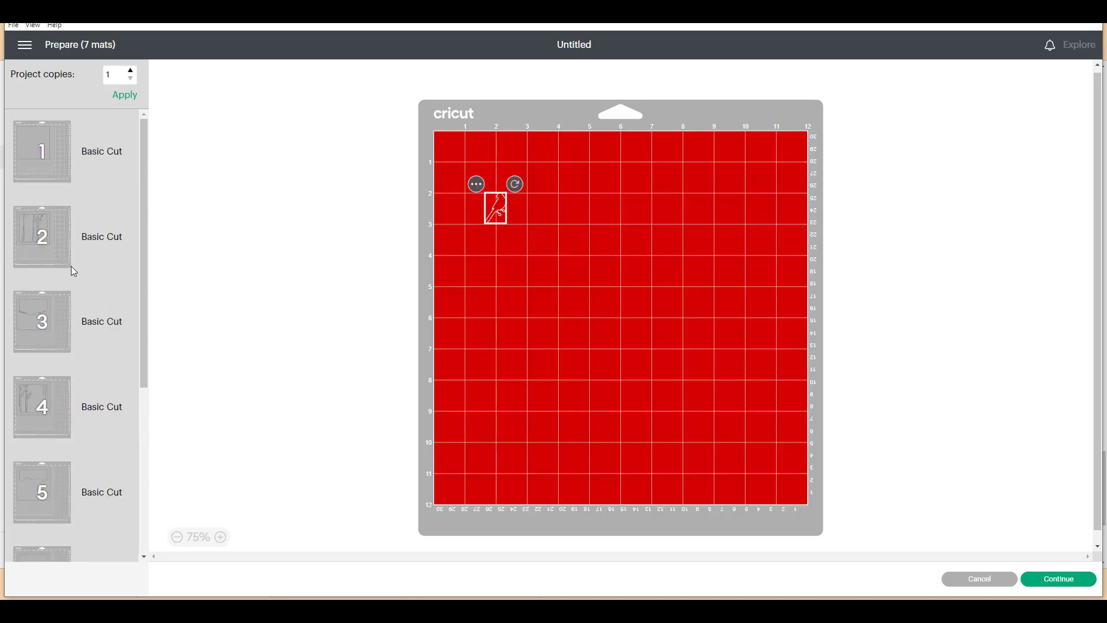
pyautogui.click(50, 234)
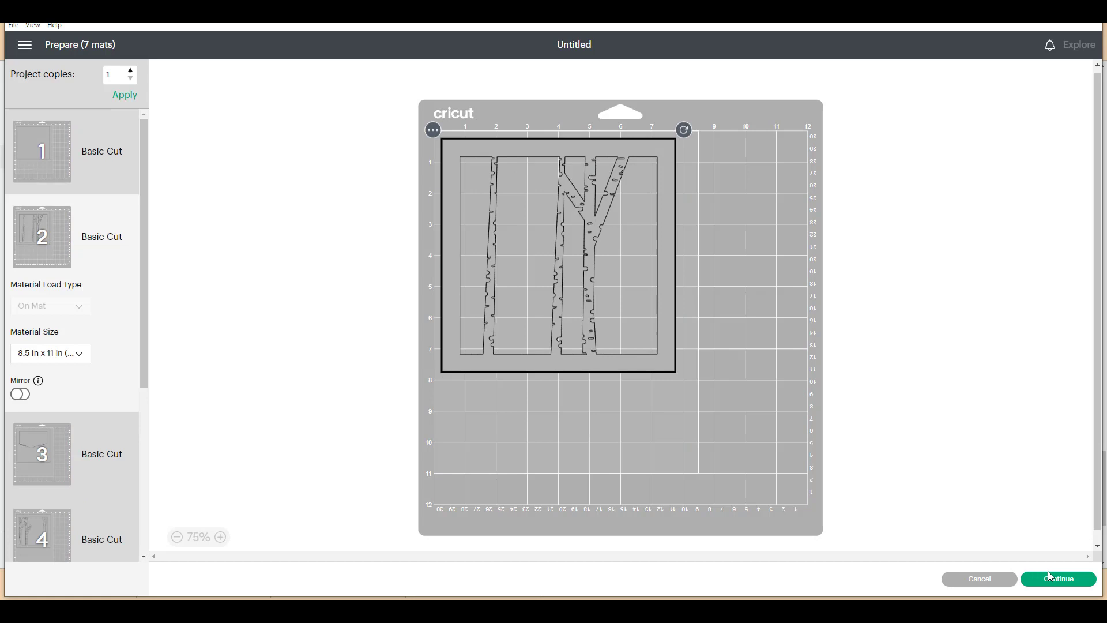